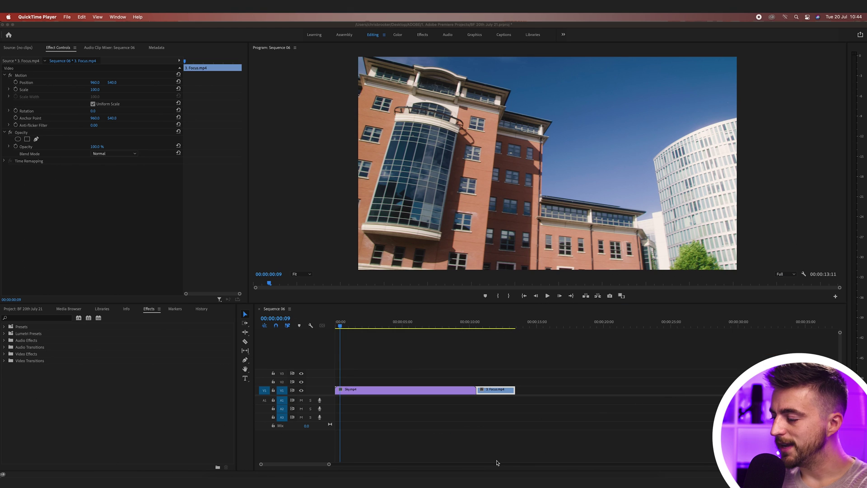
Step: Bring Premiere Pro forward and rewind Sequence 06 to 00:00:00:03
left_click(348, 325)
left_click_drag(367, 326, 337, 326)
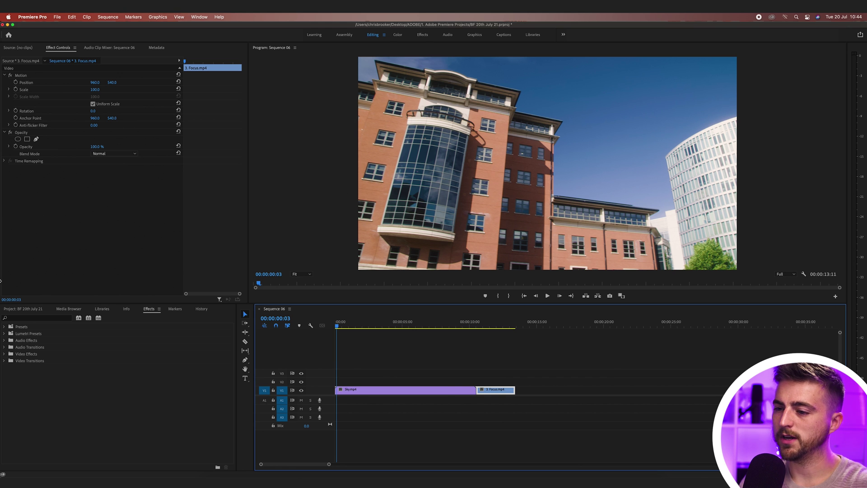
Step: Find Lumetri Color by searching 'lum' and drop it onto the Sky.mp4 clip
left_click(36, 318)
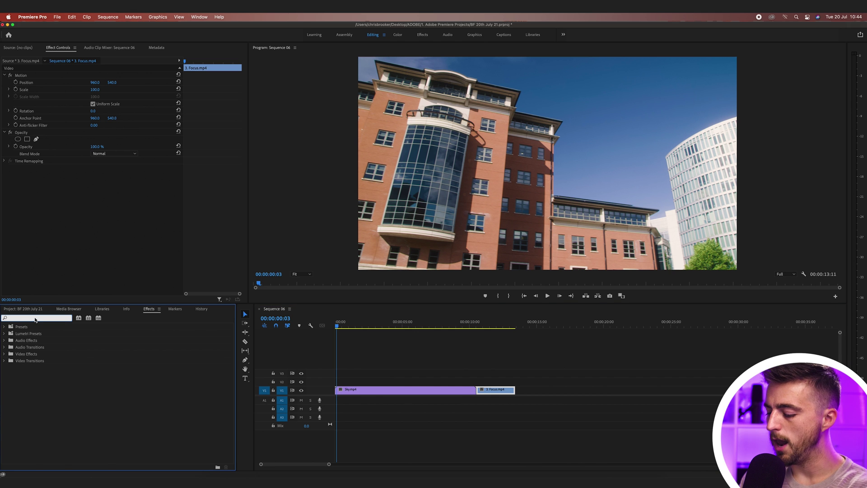
type("lumetr")
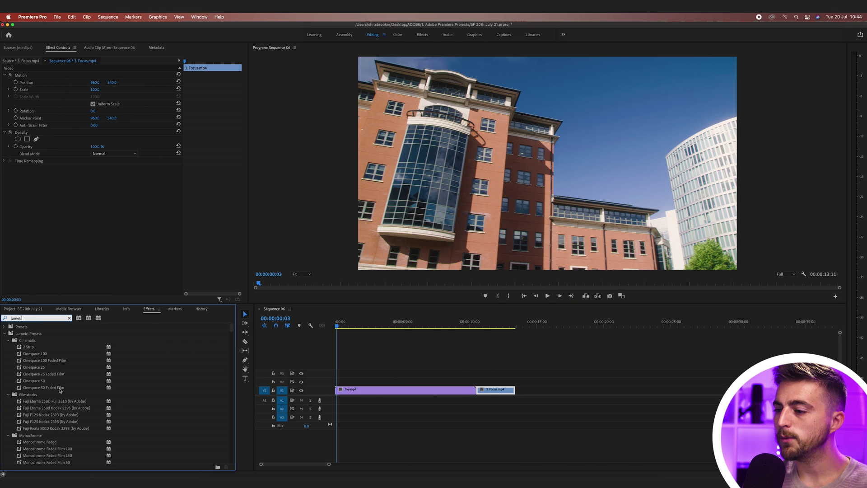
scroll(60, 390, "down", 10)
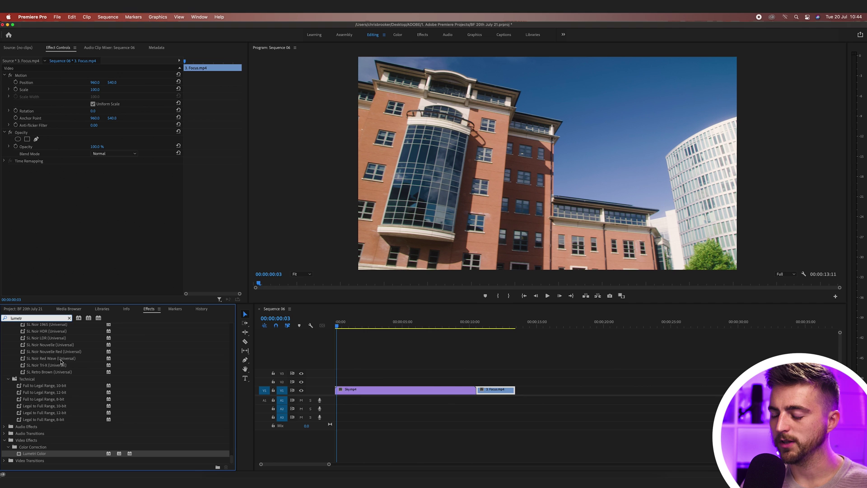
left_click_drag(36, 456, 47, 455)
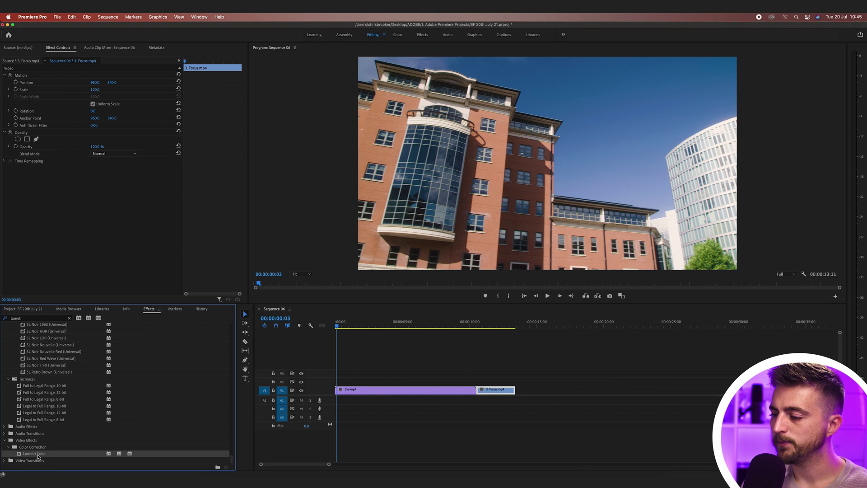
left_click_drag(259, 419, 407, 390)
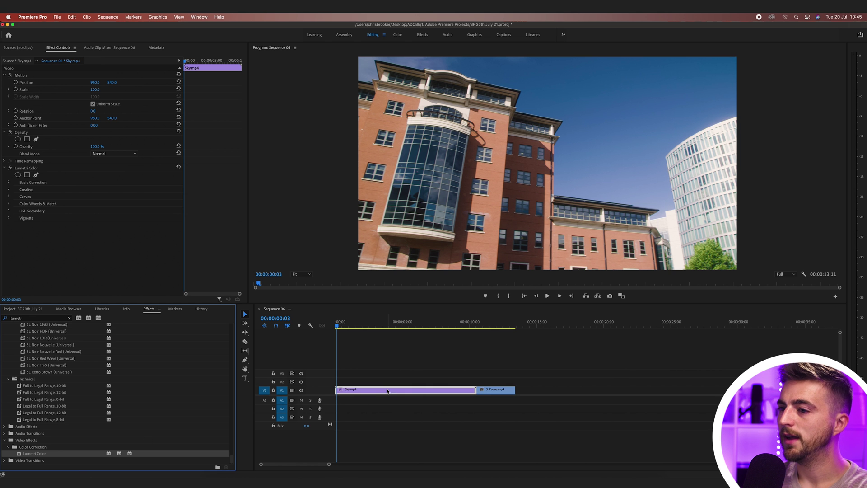
Step: Widen Effect Controls, collapse Basic Correction and expand HSL Secondary with the timeline view hidden
left_click(9, 182)
left_click_drag(250, 140, 341, 142)
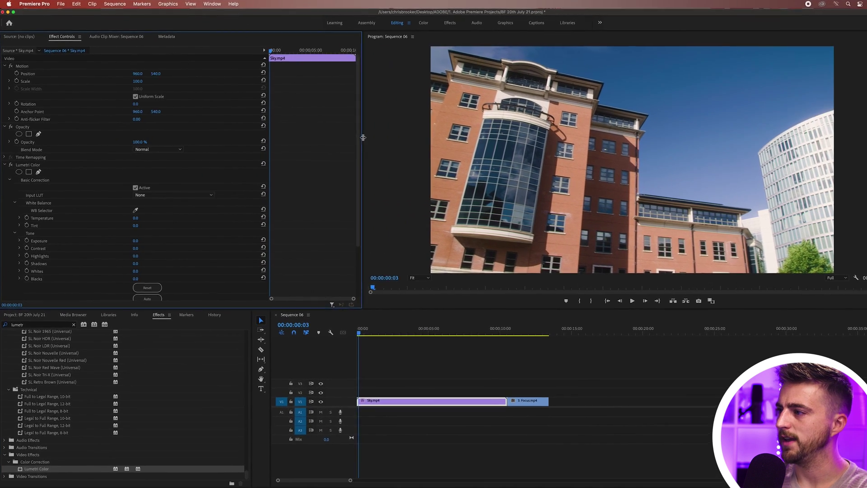
left_click(45, 179)
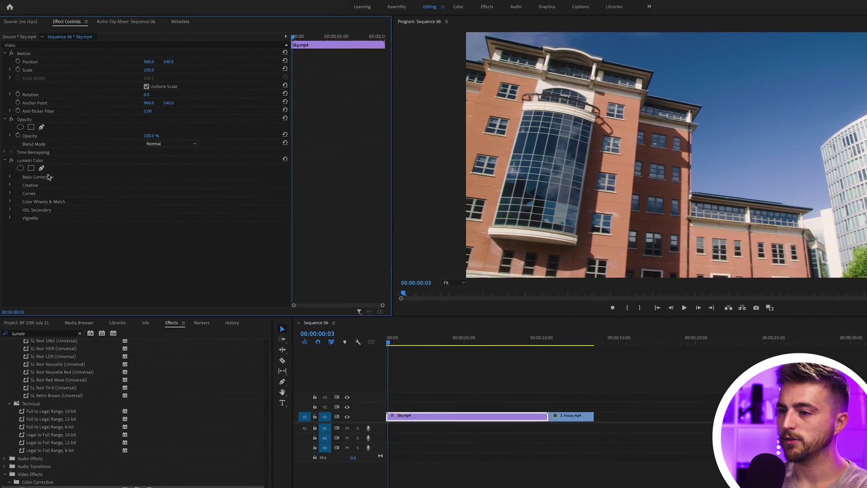
left_click(33, 210)
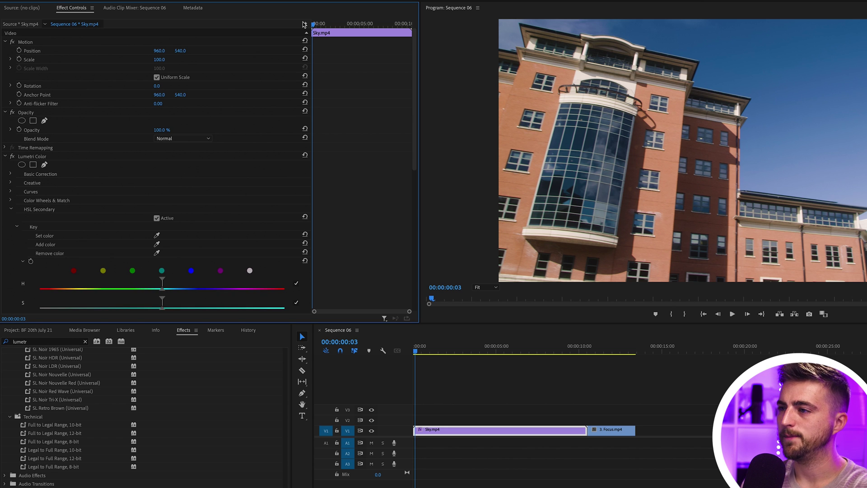
left_click(305, 25)
scroll(319, 132, "down", 5)
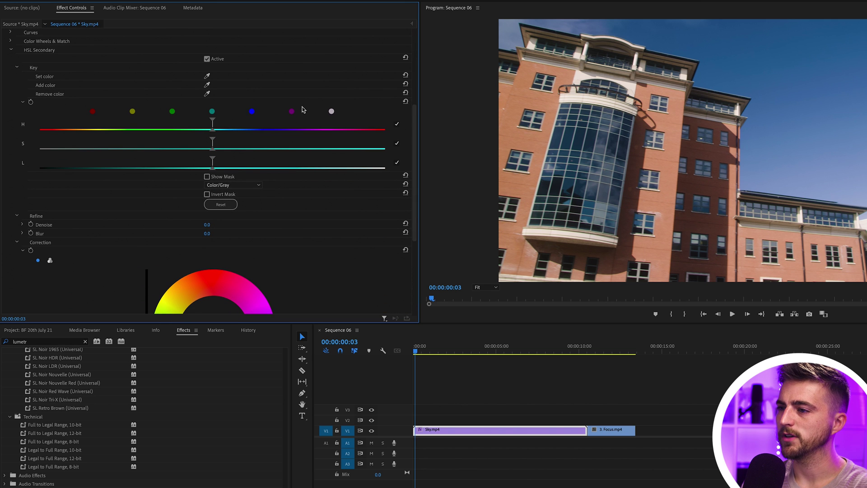
scroll(143, 217, "down", 4)
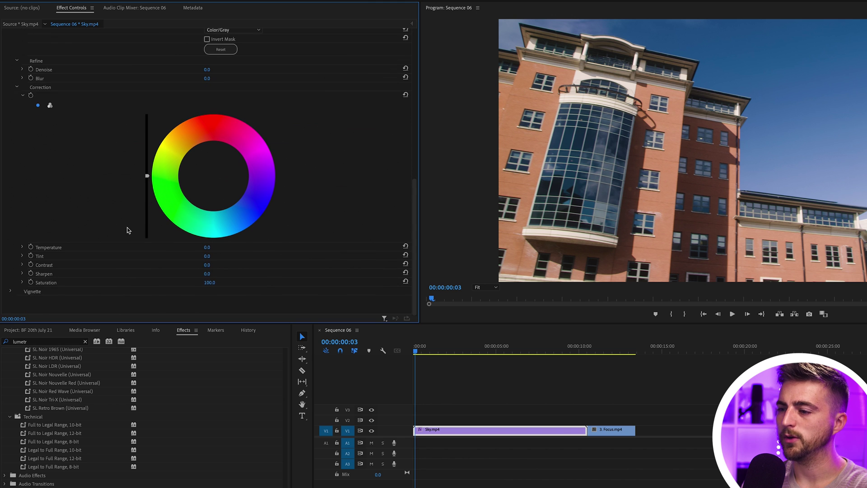
scroll(86, 232, "up", 6)
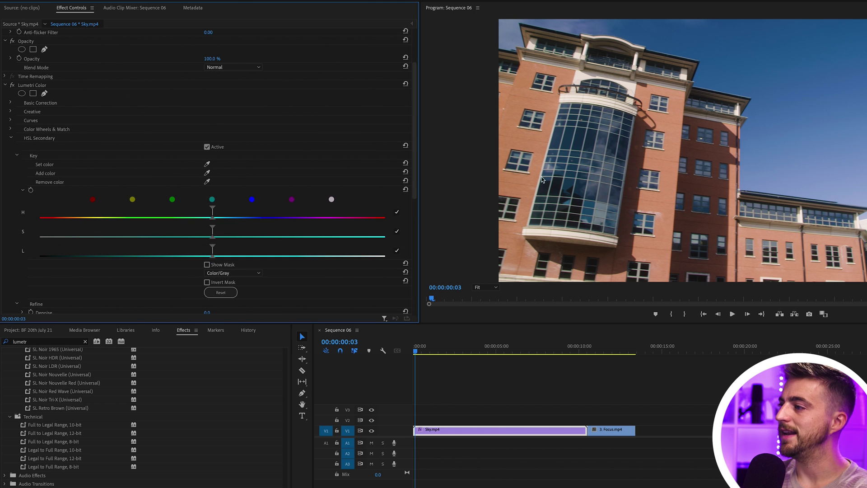
Step: Reset the key, start from the red preset, and set the hue range onto the orange brick
left_click(209, 165)
left_click(673, 124)
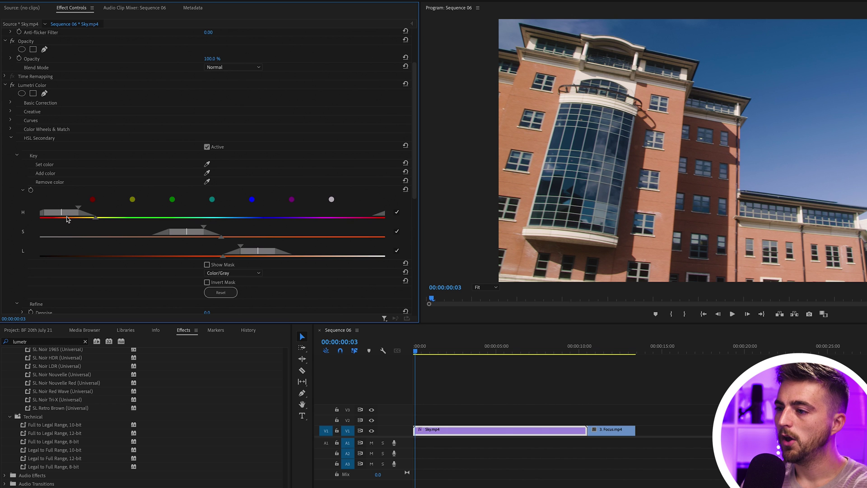
left_click(221, 292)
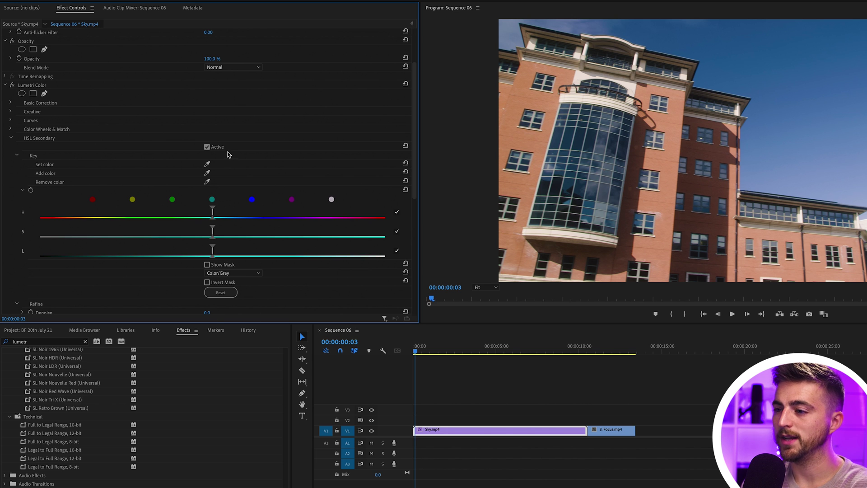
left_click(93, 200)
left_click_drag(56, 215, 54, 215)
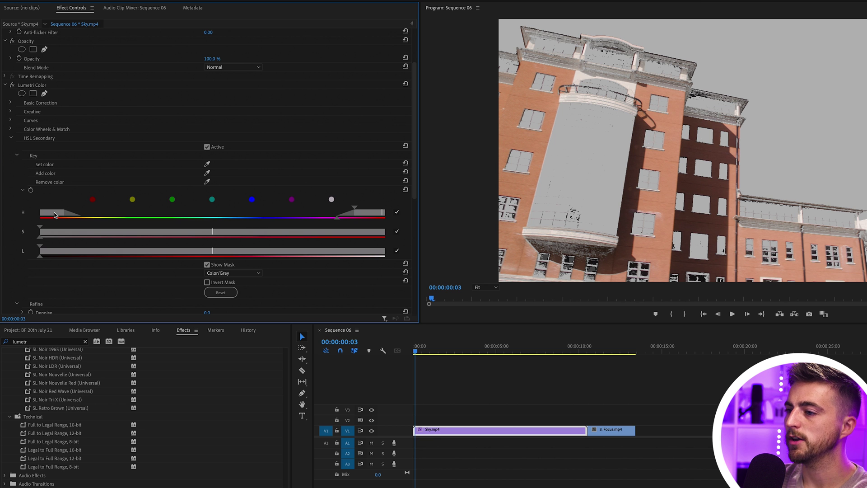
left_click_drag(54, 215, 240, 215)
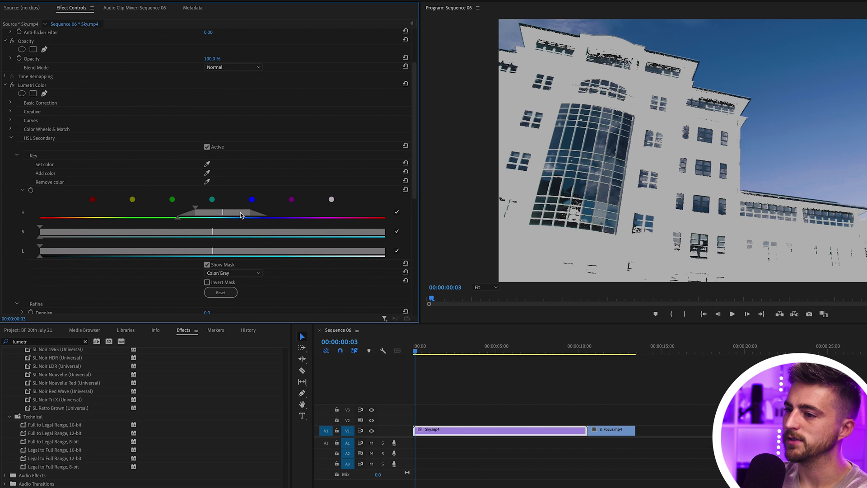
left_click_drag(240, 215, 73, 215)
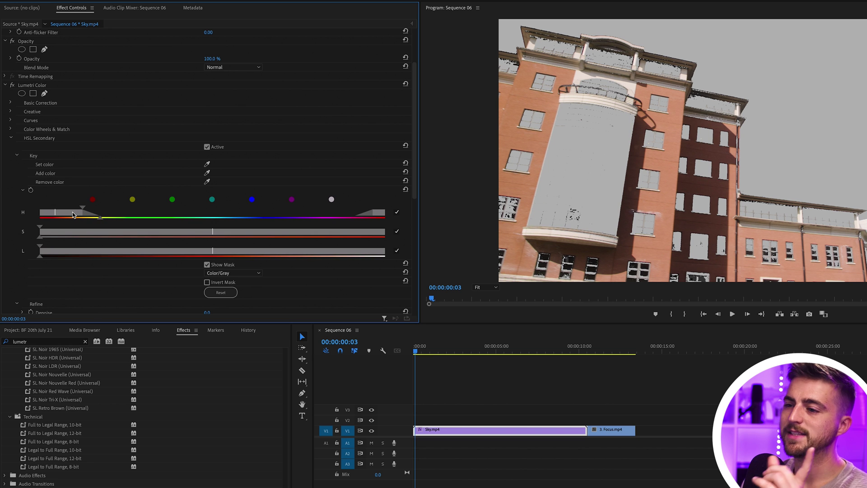
Step: Widen the saturation range, hide the mask, and extend the lightness range to brighter brick
left_click_drag(73, 215, 73, 215)
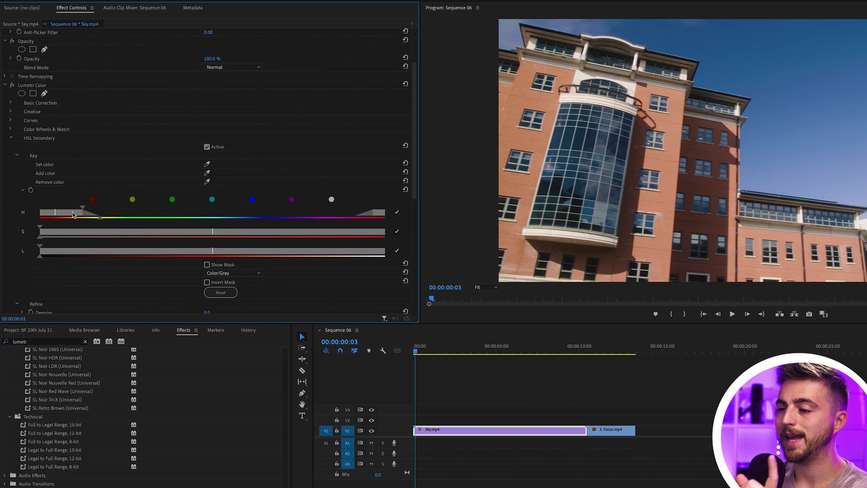
left_click_drag(130, 233, 63, 249)
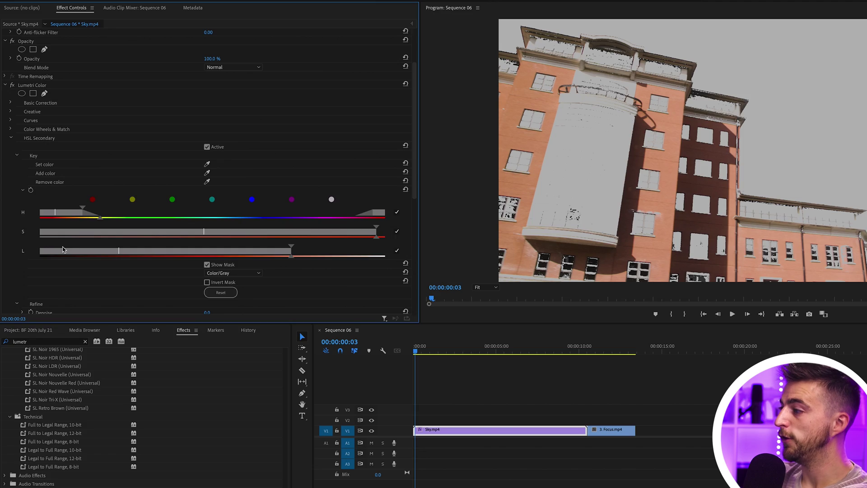
left_click(207, 265)
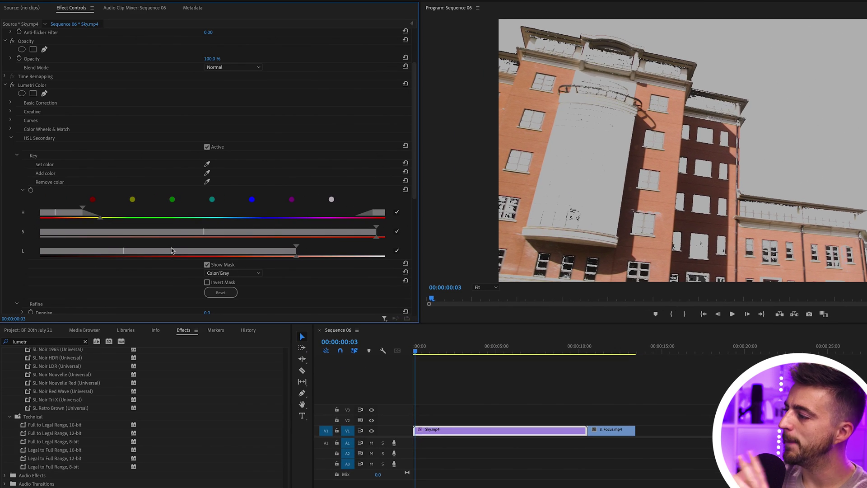
left_click_drag(177, 250, 187, 251)
Step: Set HSL Secondary Correction saturation to 0, then return to the key settings
scroll(155, 192, "down", 5)
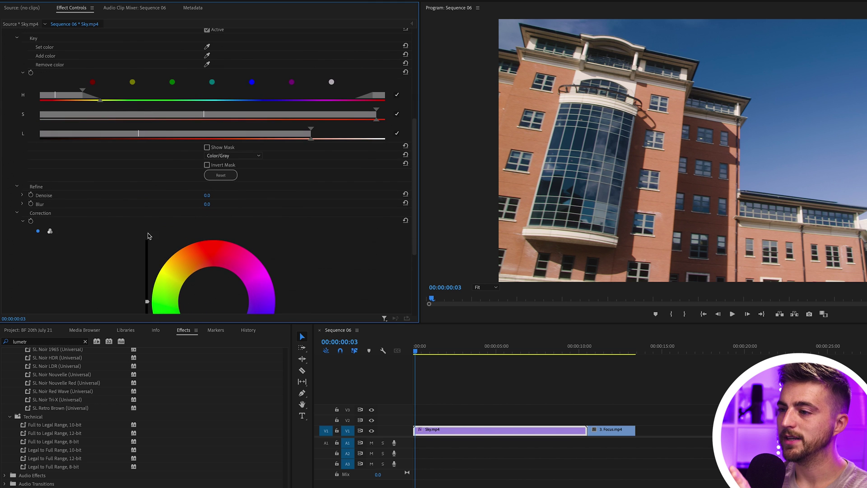
scroll(156, 192, "down", 5)
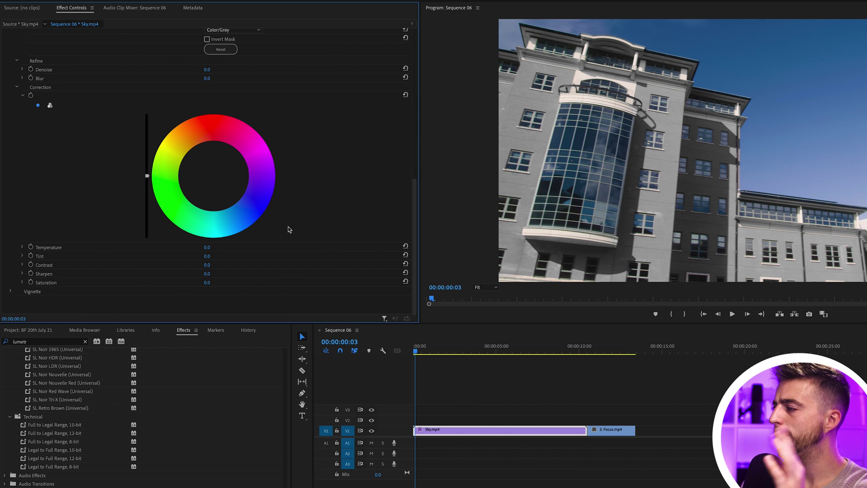
scroll(289, 230, "up", 2)
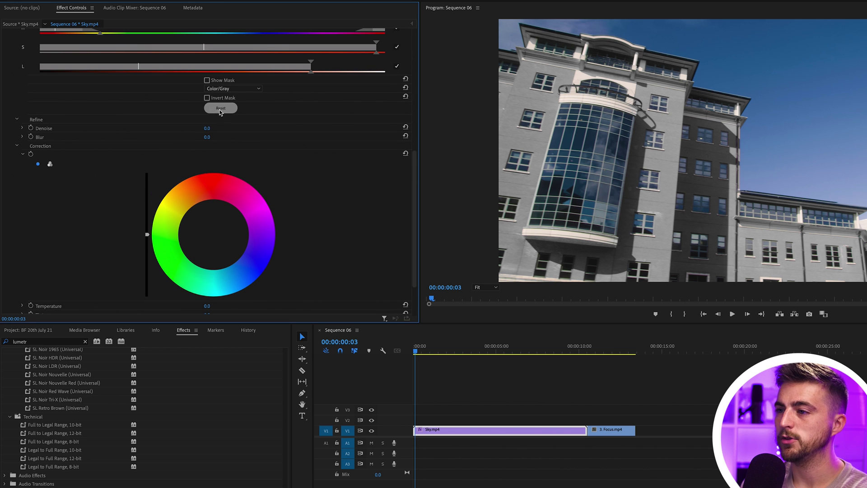
scroll(217, 131, "up", 2)
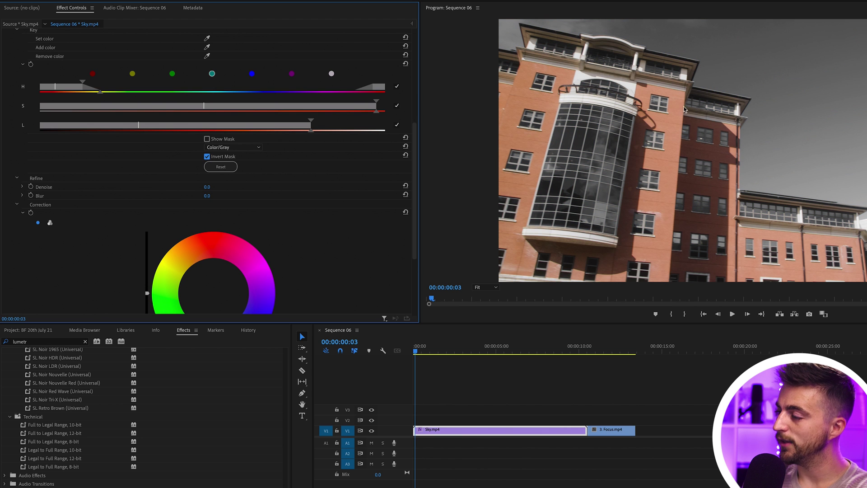
Step: Play back Sky.mp4 to check the orange brick against grey, then move into 3. Focus.mp4
key("Left")
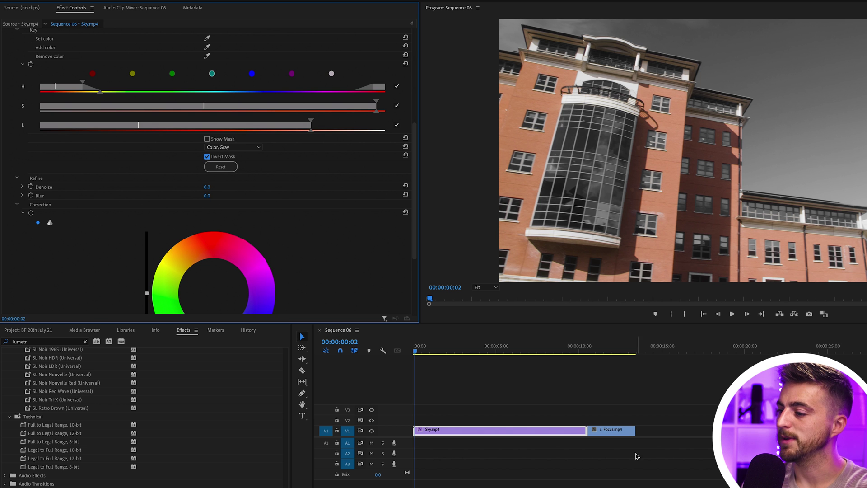
left_click(449, 367)
key("space")
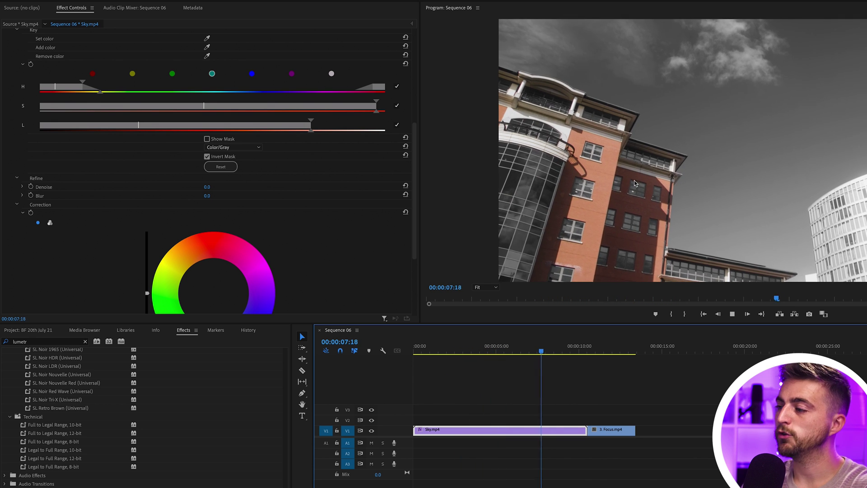
key("space")
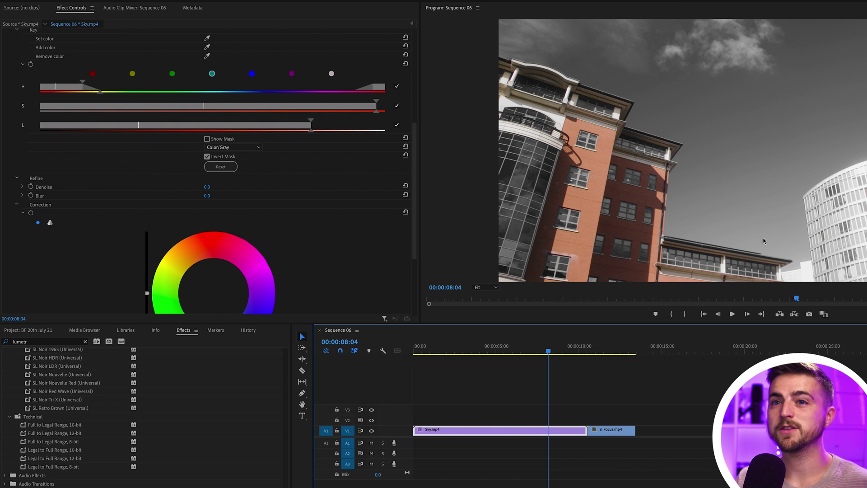
left_click_drag(549, 348, 619, 347)
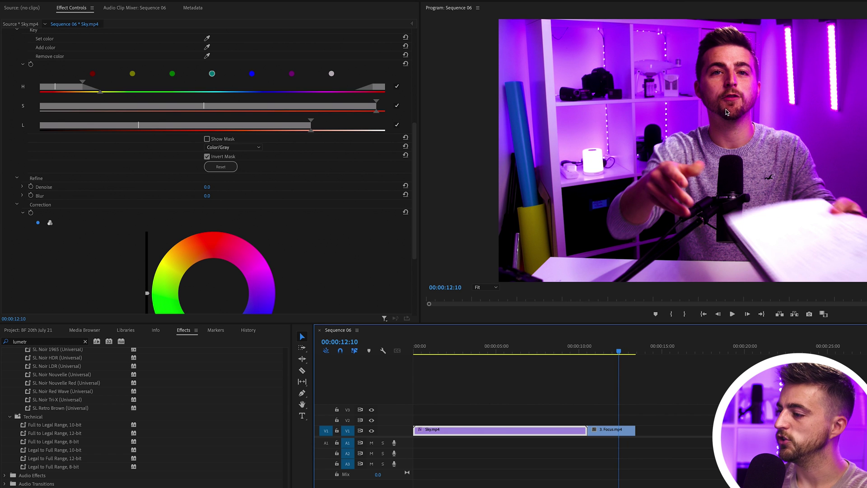
Step: Apply Lumetri Color to the 3. Focus.mp4 clip at 00:00:11:11
left_click(606, 429)
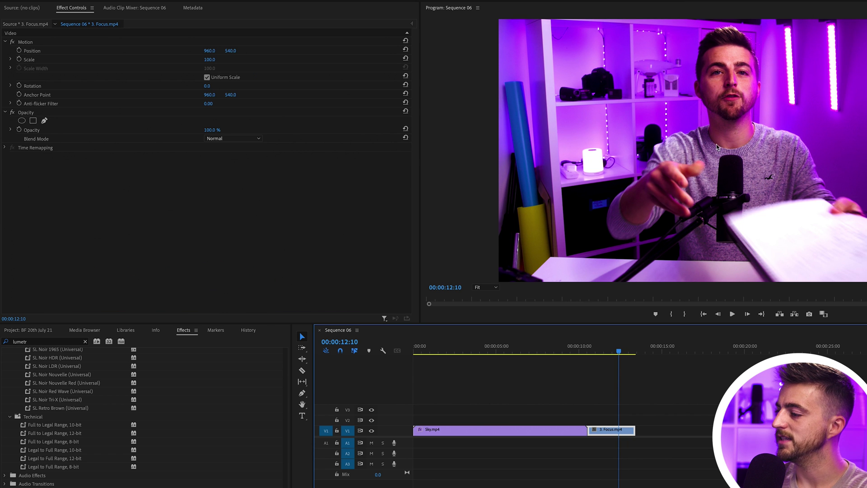
left_click(604, 350)
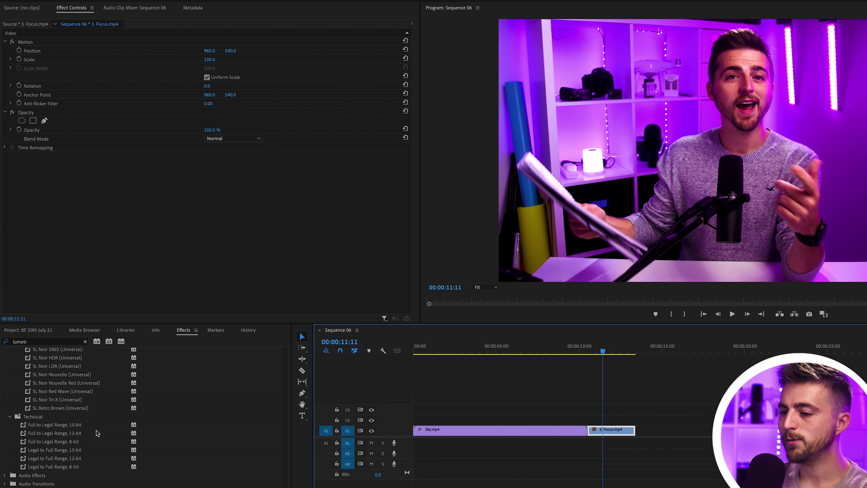
left_click_drag(45, 486, 18, 220)
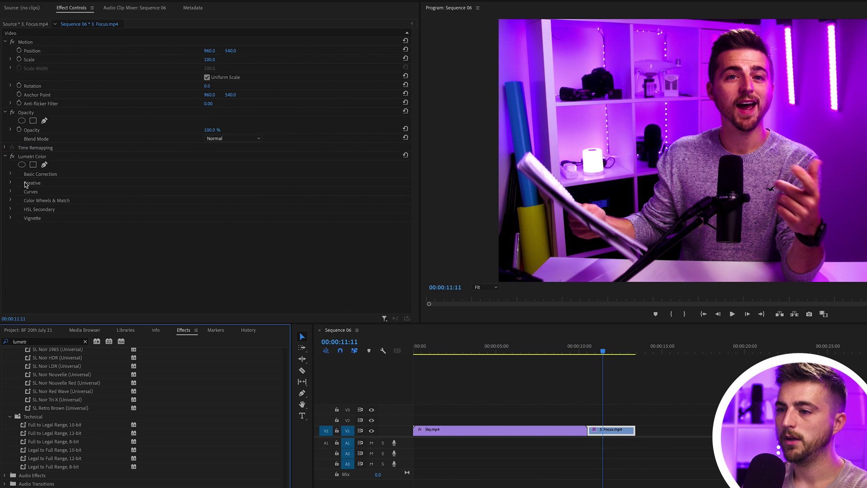
Step: Start the Focus clip's HSL Secondary key from the red preset instead of a sampled skin colour
left_click(10, 209)
scroll(57, 206, "down", 3)
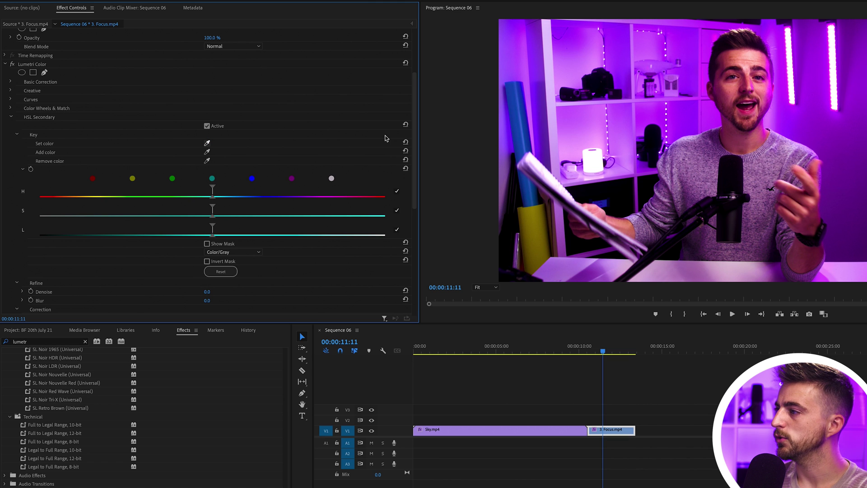
left_click(757, 89)
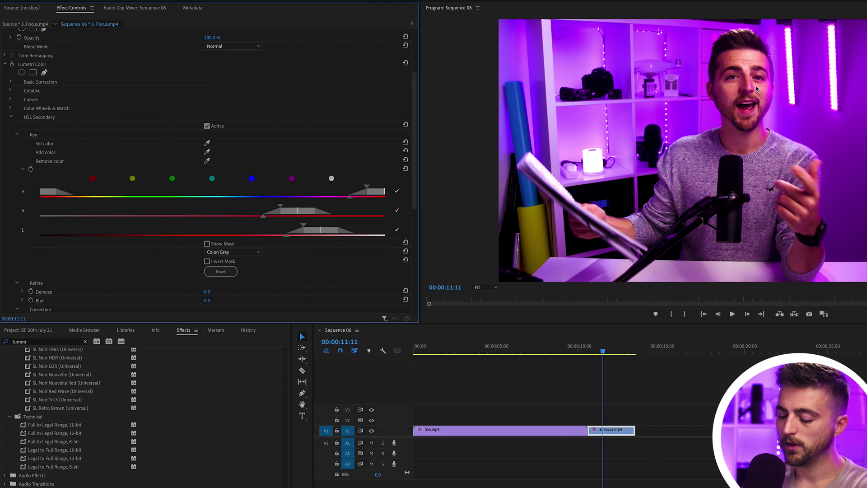
key("ctrl+z")
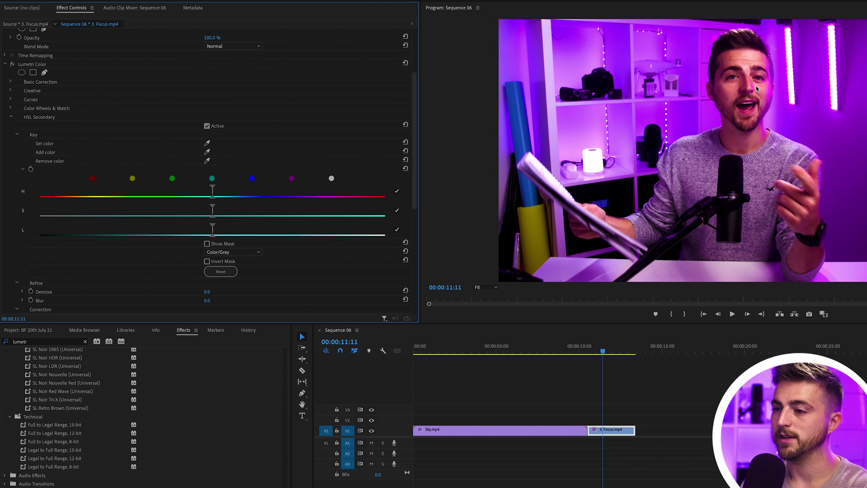
left_click(92, 179)
Step: Narrow the hue range onto the skin tones and adjust the key's saturation range
left_click_drag(56, 193, 76, 190)
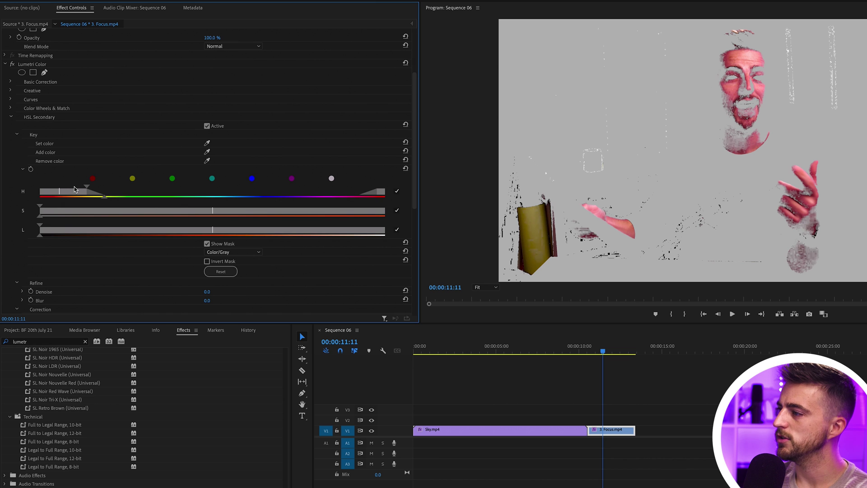
left_click_drag(75, 189, 54, 188)
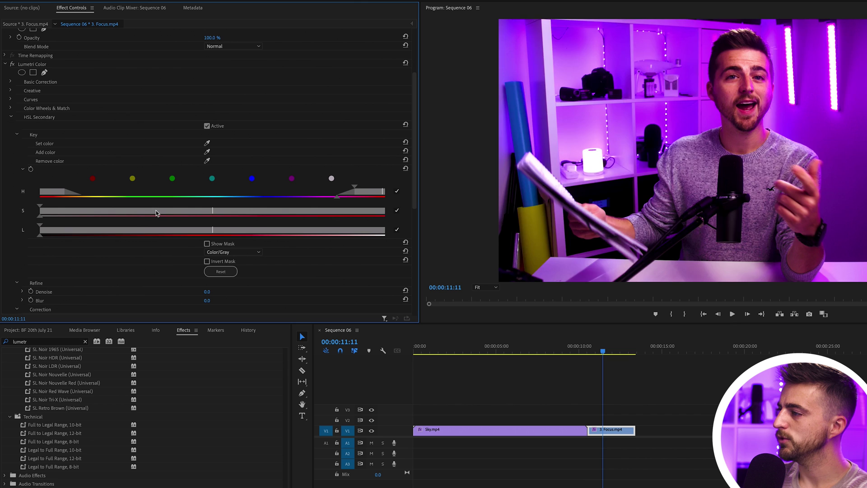
left_click_drag(156, 213, 105, 229)
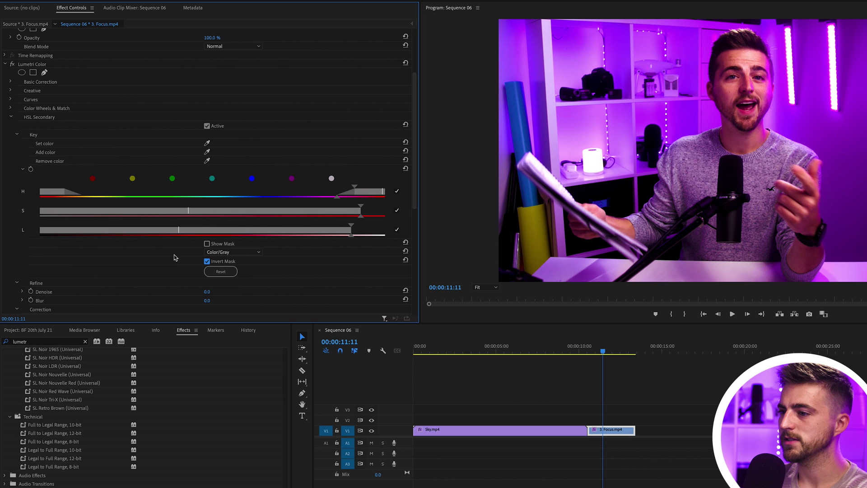
Step: Drag the Focus clip's Correction Saturation down to 0
scroll(175, 258, "down", 5)
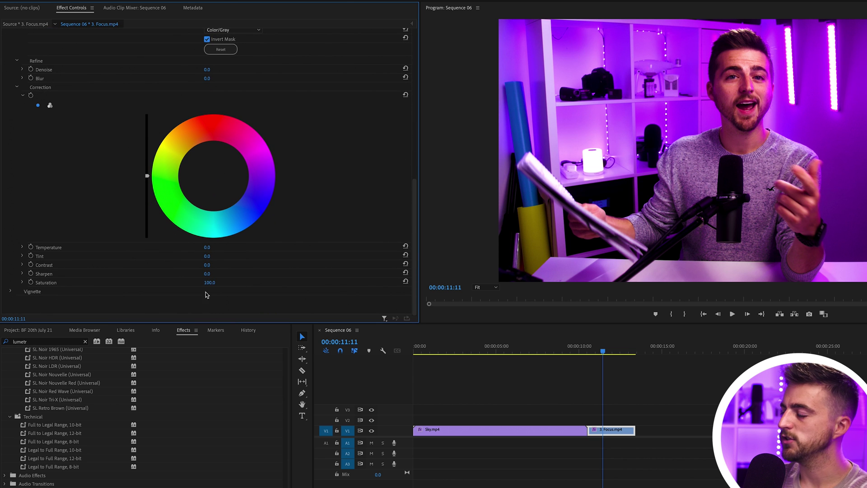
left_click_drag(209, 282, 173, 283)
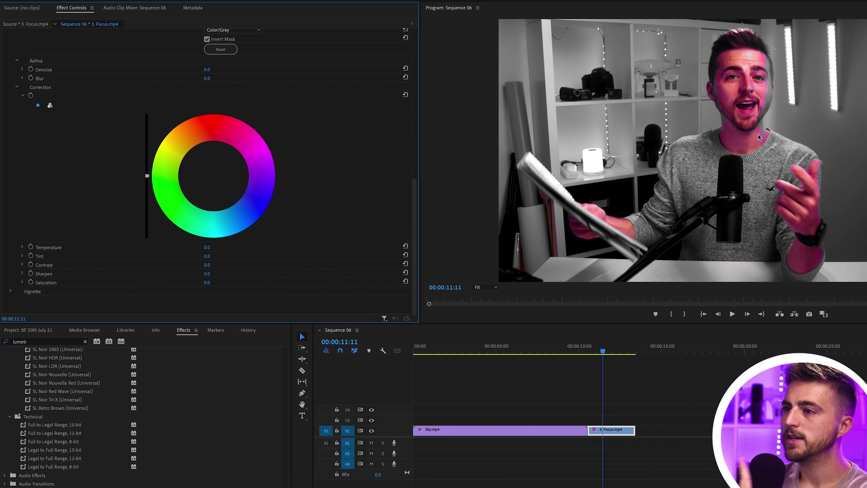
Step: Set the skin key's Refine blur to 7.0 to soften the mask edge
scroll(156, 105, "up", 1)
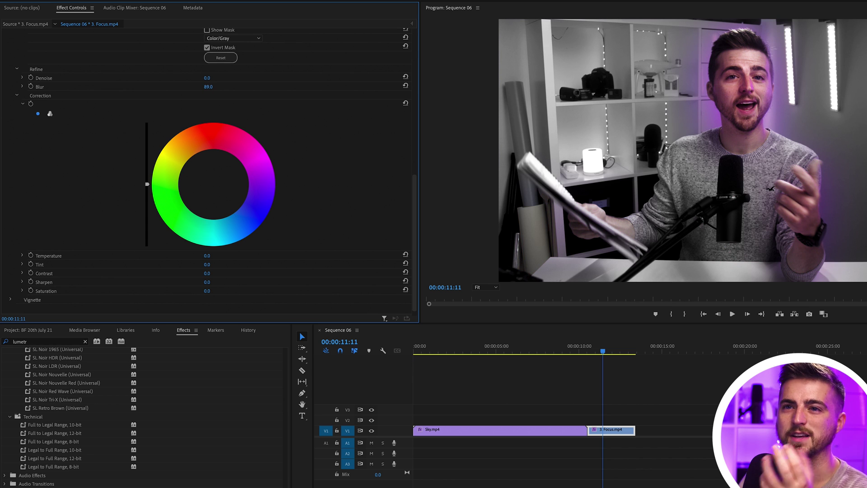
key("ctrl+z")
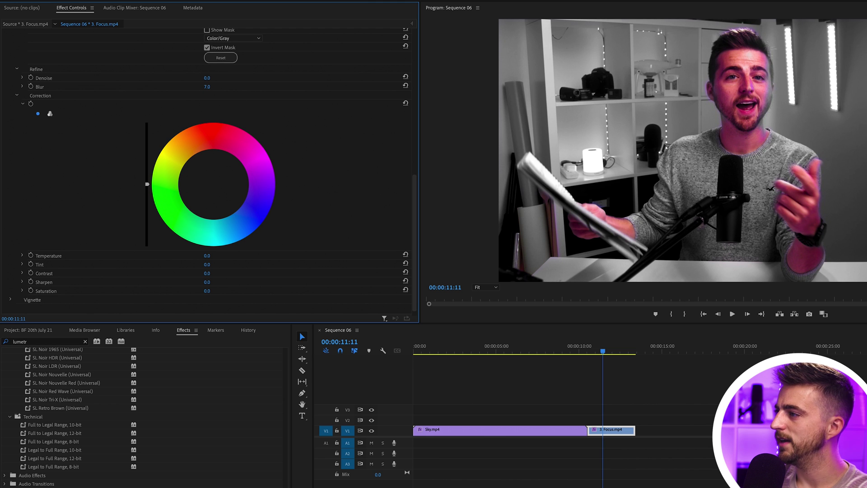
Step: Preview frames 00:00:10:19 to 00:00:11:13 and raise the Focus clip's correction saturation to 15.0
left_click(592, 351)
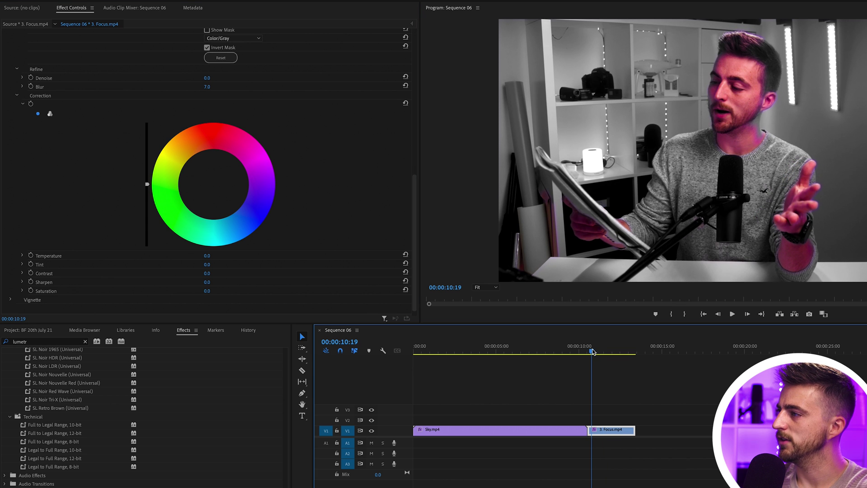
left_click_drag(595, 352, 627, 352)
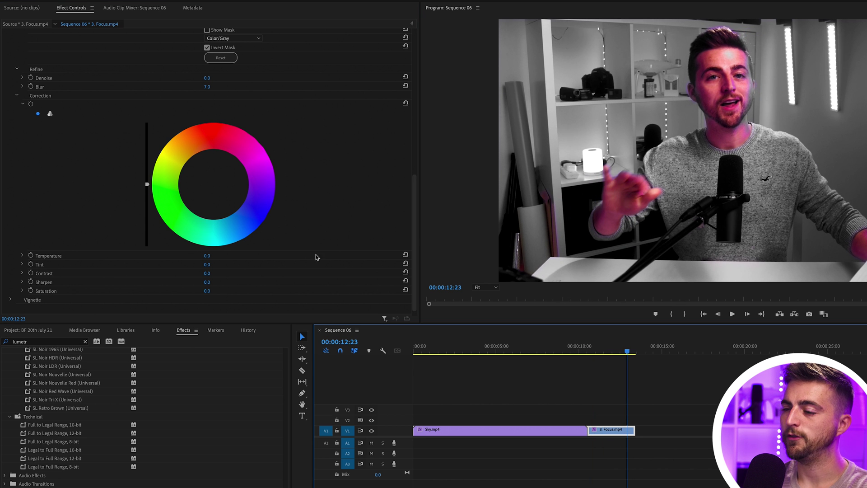
scroll(318, 256, "down", 1)
left_click(206, 283)
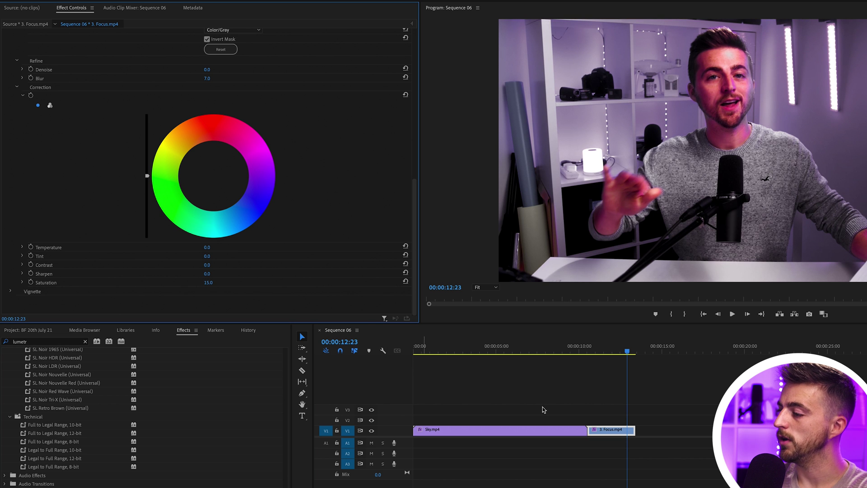
left_click(605, 351)
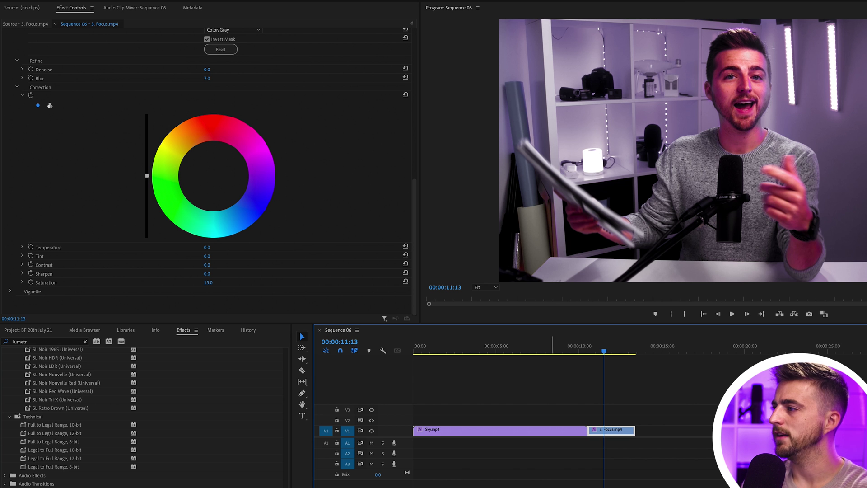
Step: Select Sky.mp4, slide its HSL Secondary hue range onto blue, and scrub to check the sky
left_click(569, 351)
left_click(571, 430)
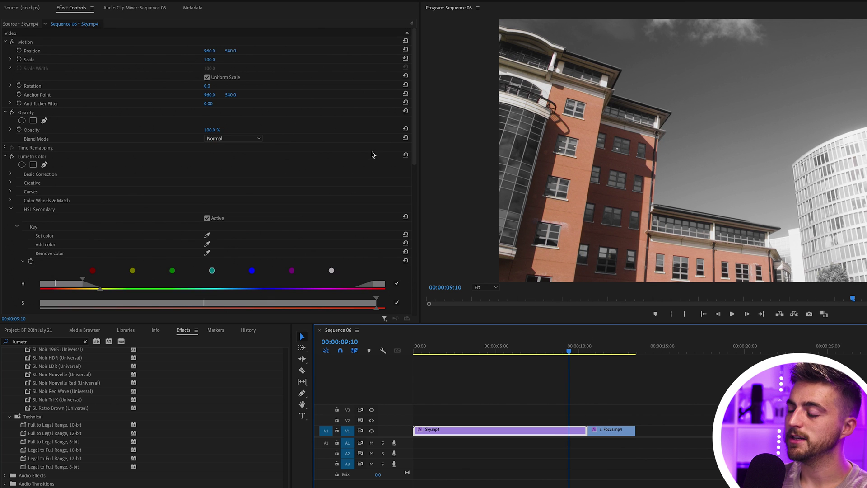
scroll(271, 151, "down", 4)
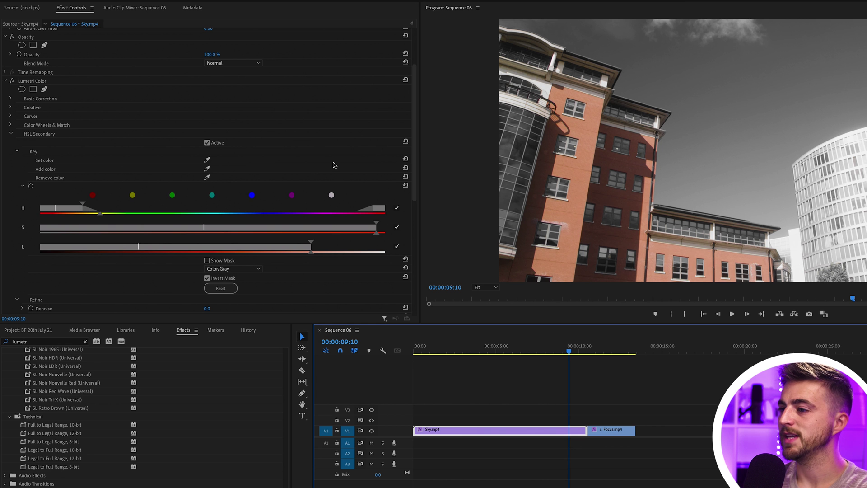
left_click_drag(72, 214, 263, 209)
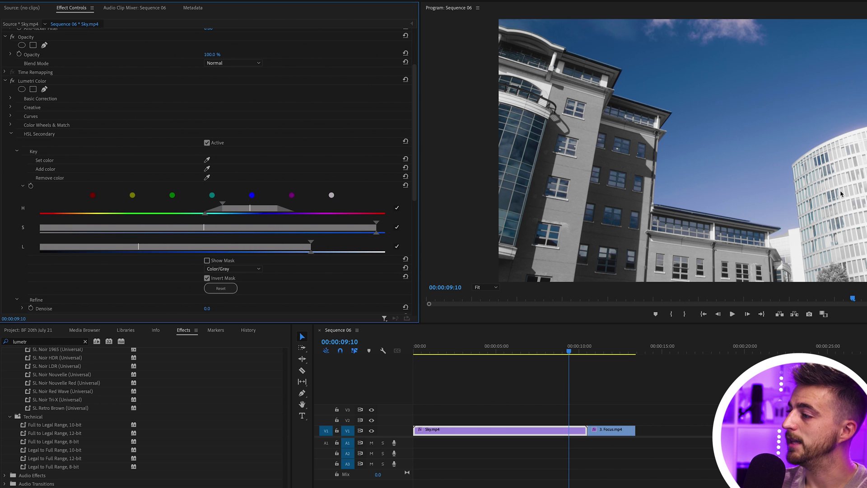
left_click_drag(497, 350, 442, 349)
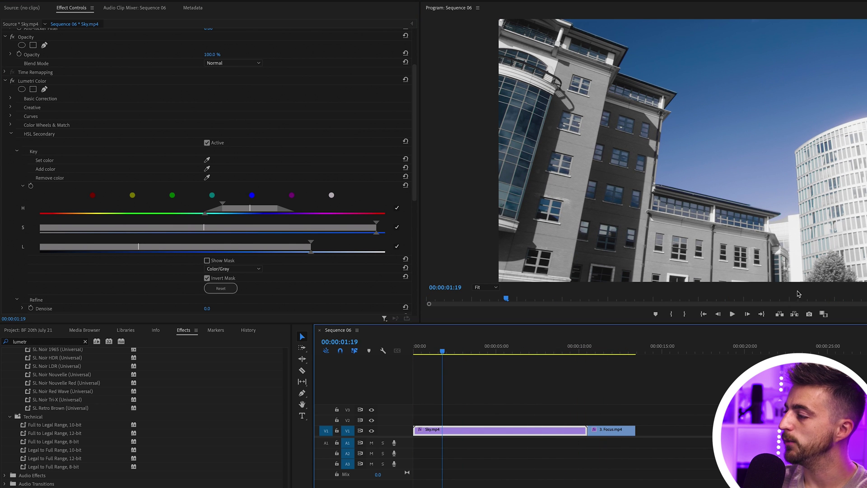
Step: Key Sky.mp4 on the green preset, fine-tune the hue range onto the tree, and hide the mask
left_click(173, 195)
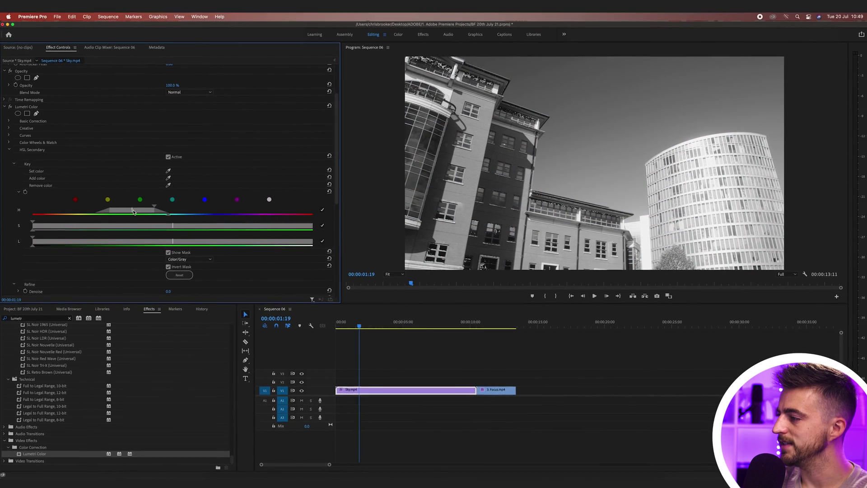
left_click_drag(133, 211, 113, 211)
left_click(168, 252)
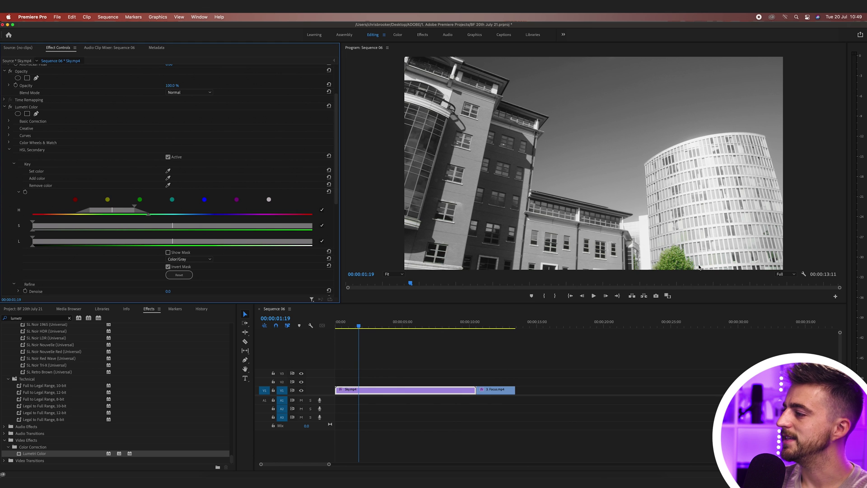
left_click_drag(126, 212, 121, 212)
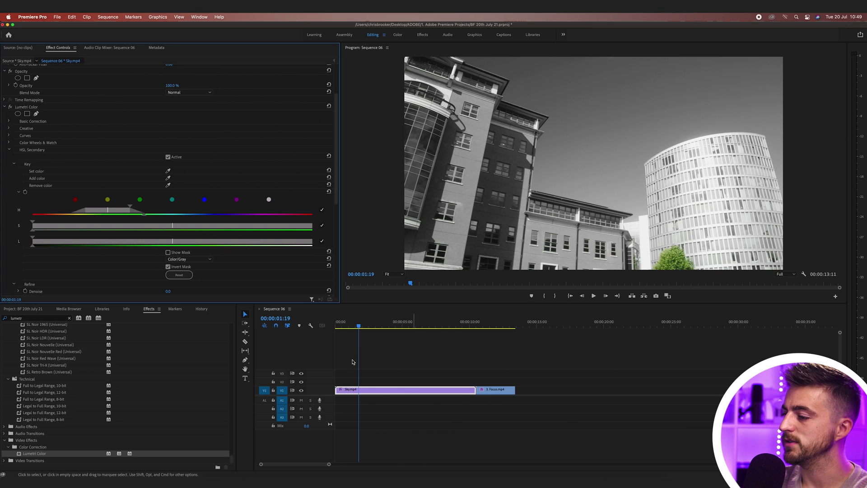
left_click(366, 326)
left_click_drag(367, 326, 335, 326)
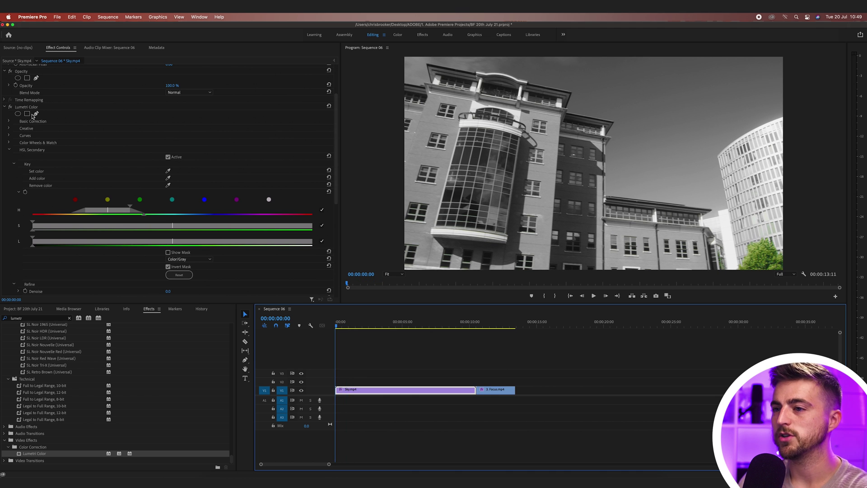
Step: Play the sequence from the start, then scrub 00:00:03:07 to 00:00:06:00 to review the tree key
key("space")
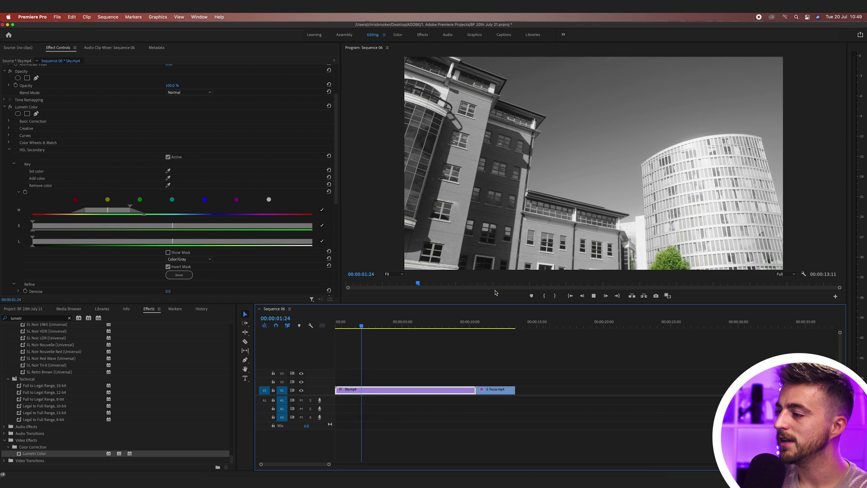
key("space")
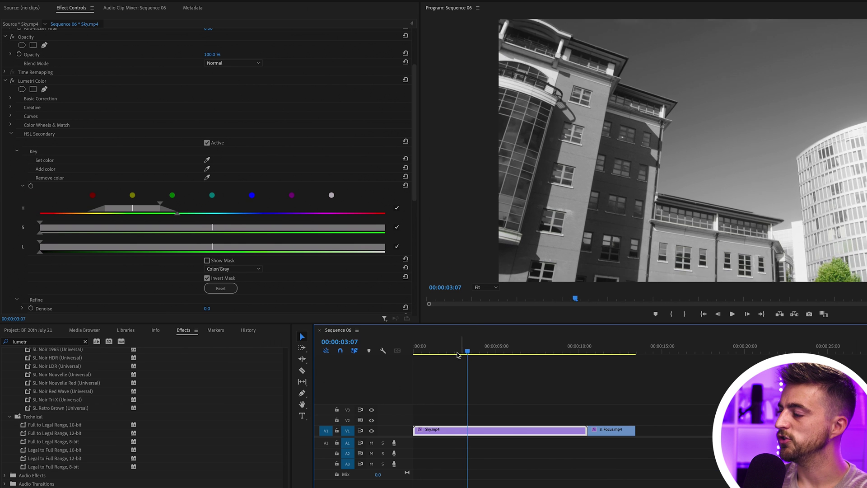
key("Home")
key("space")
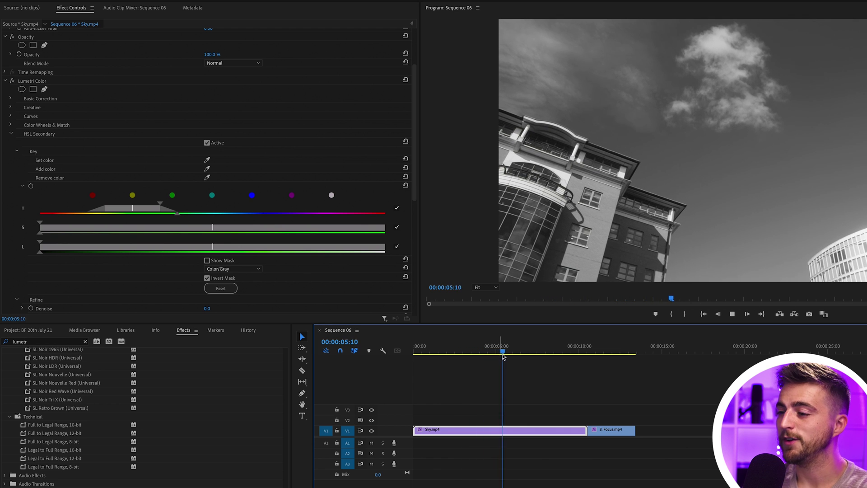
left_click(468, 352)
left_click_drag(462, 352, 514, 352)
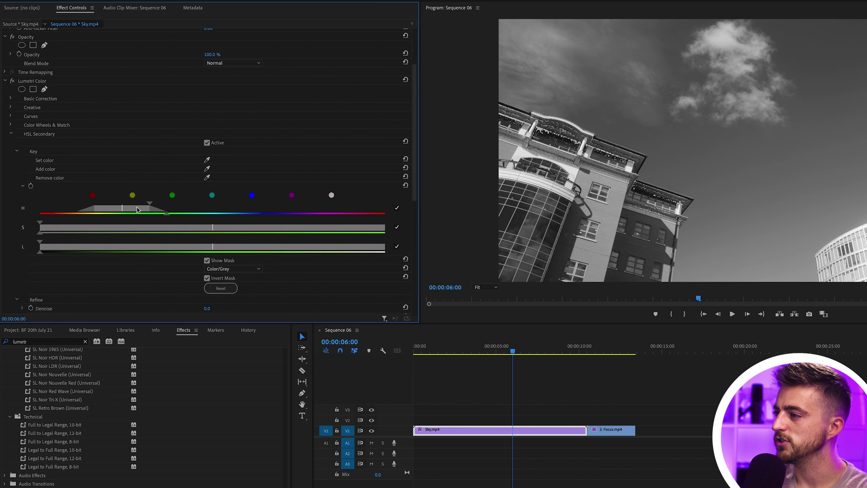